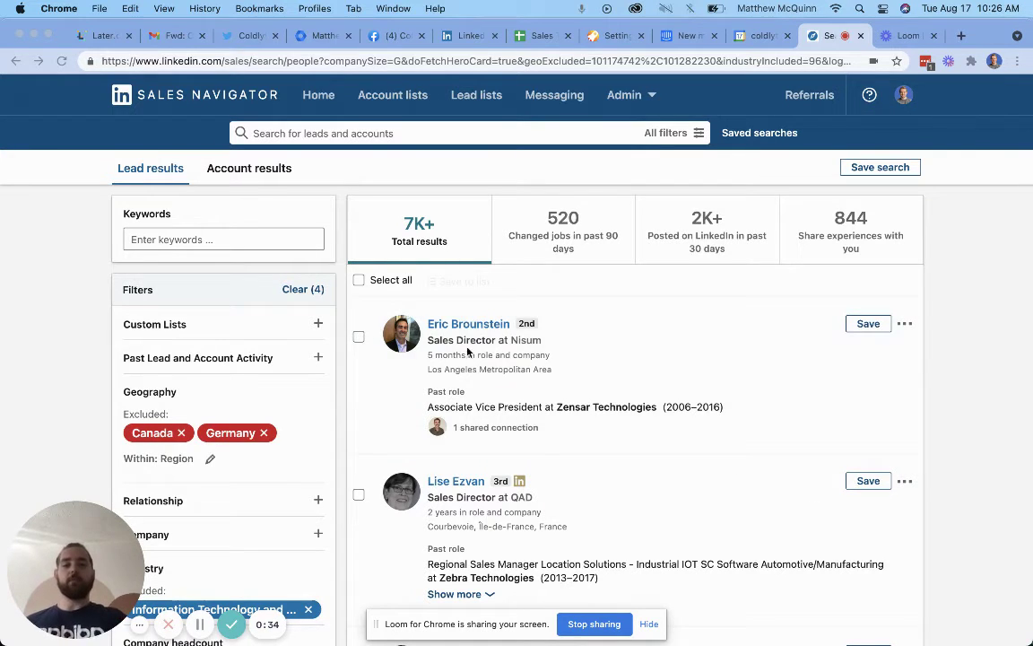
# - Open the 'Exclude:' note in Apple Notes, which lists SAP, Salesforce, operations and sales enablement
pyautogui.scroll(-5, 471, 348)
pyautogui.scroll(-4, 258, 422)
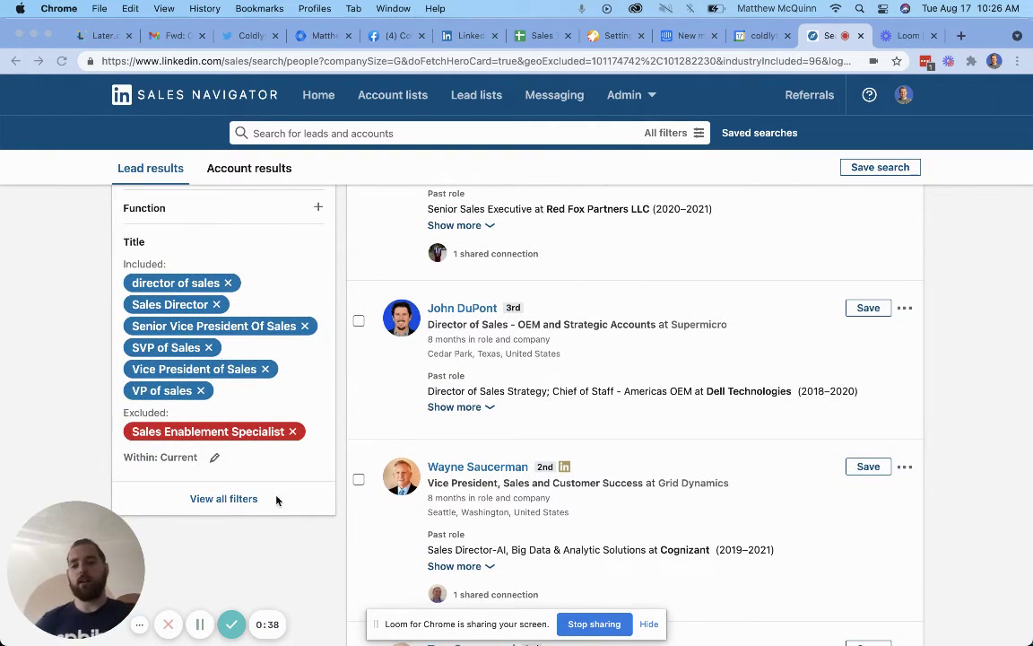
pyautogui.scroll(6, 268, 361)
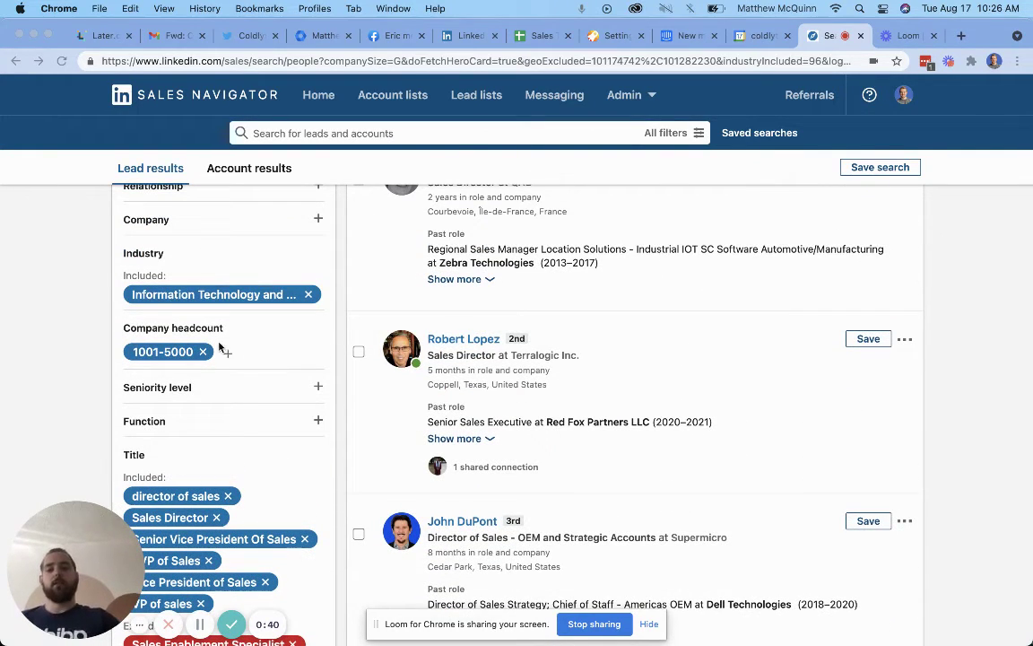
pyautogui.scroll(5, 236, 314)
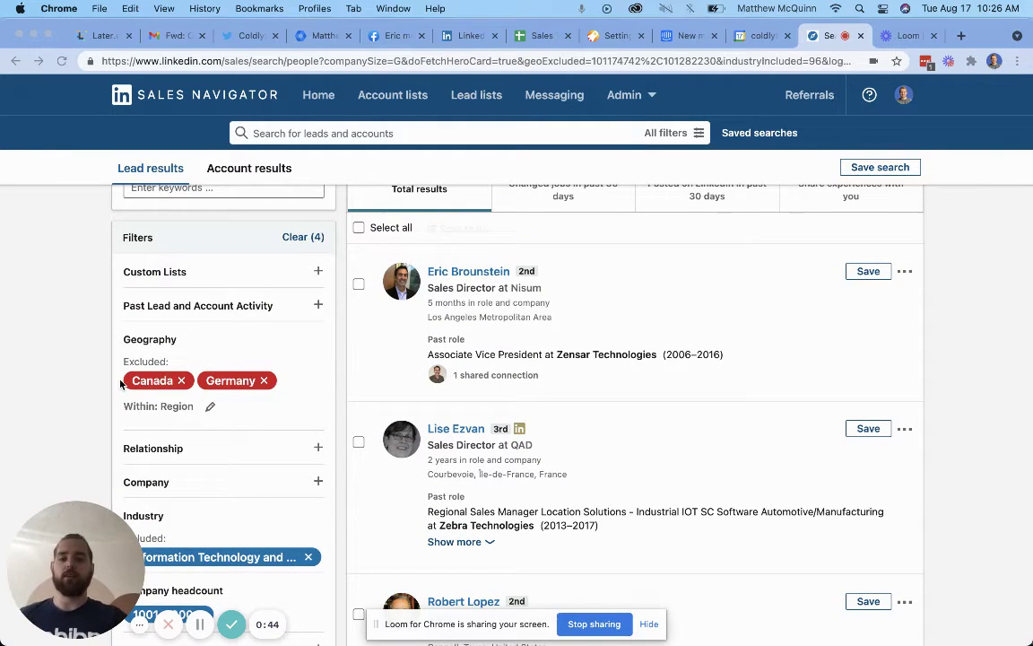
pyautogui.scroll(1, 121, 383)
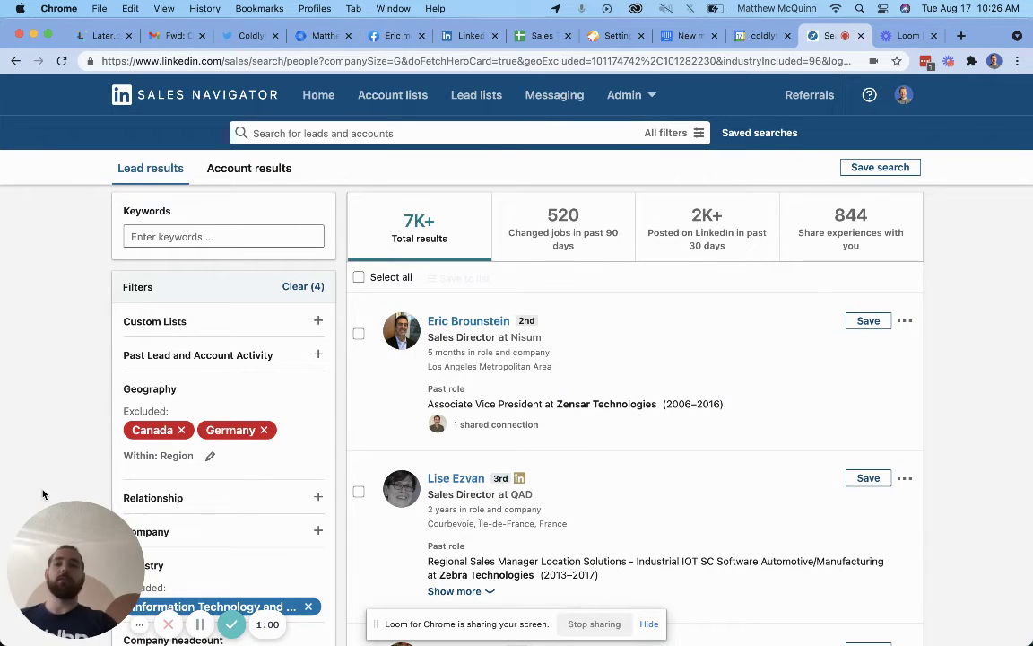
pyautogui.rightClick(72, 432)
pyautogui.click(23, 307)
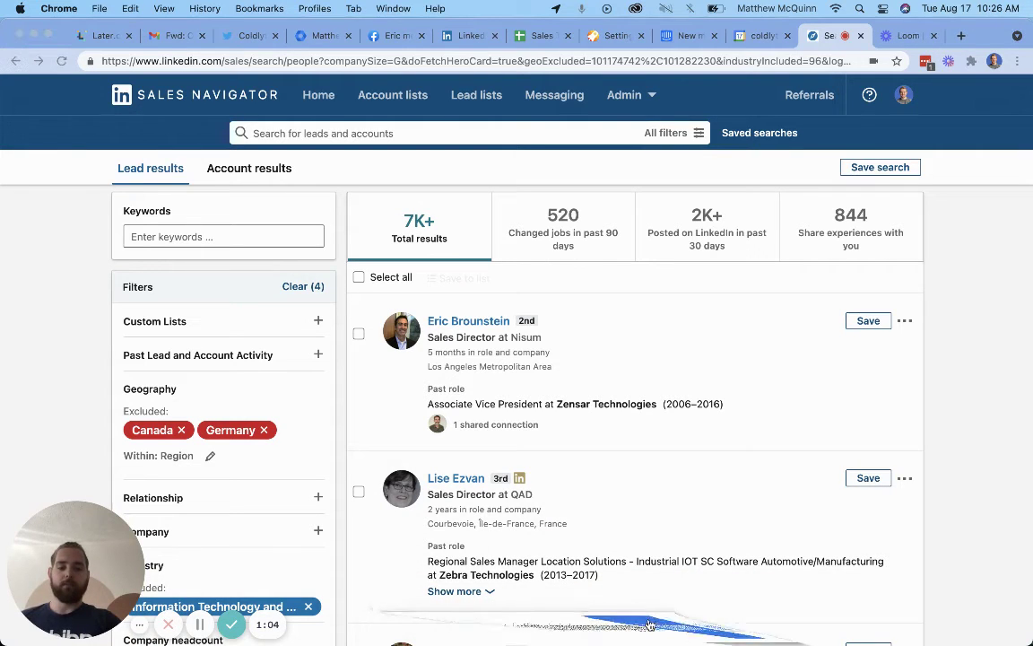
pyautogui.click(442, 610)
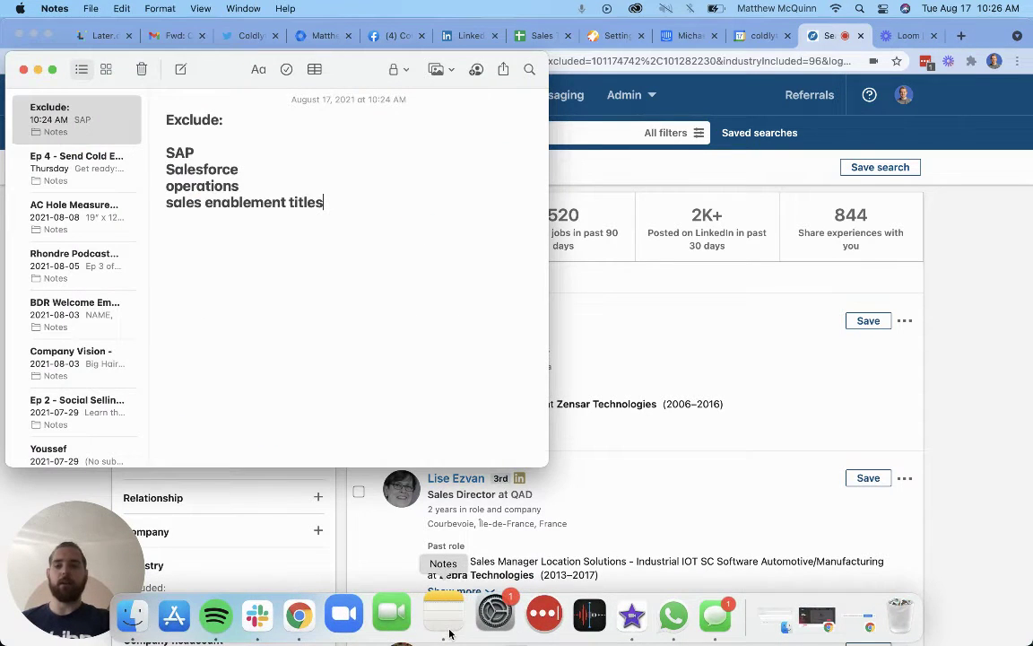
pyautogui.click(184, 151)
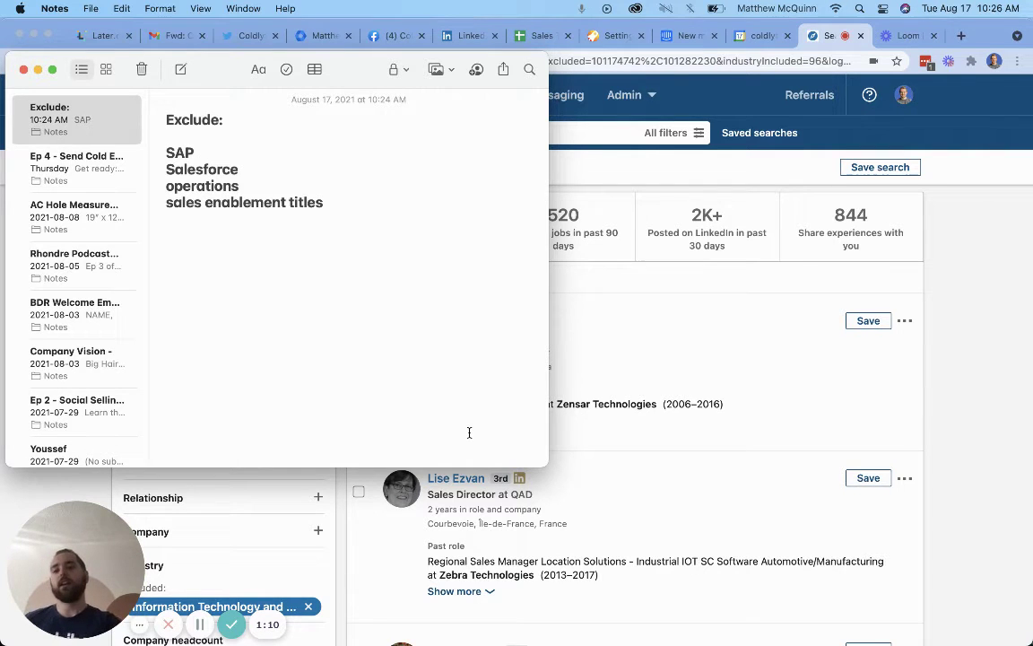
# - Search with the keyword -SAP to exclude SAP, then scroll through the 6.5K+ lead results
pyautogui.click(724, 370)
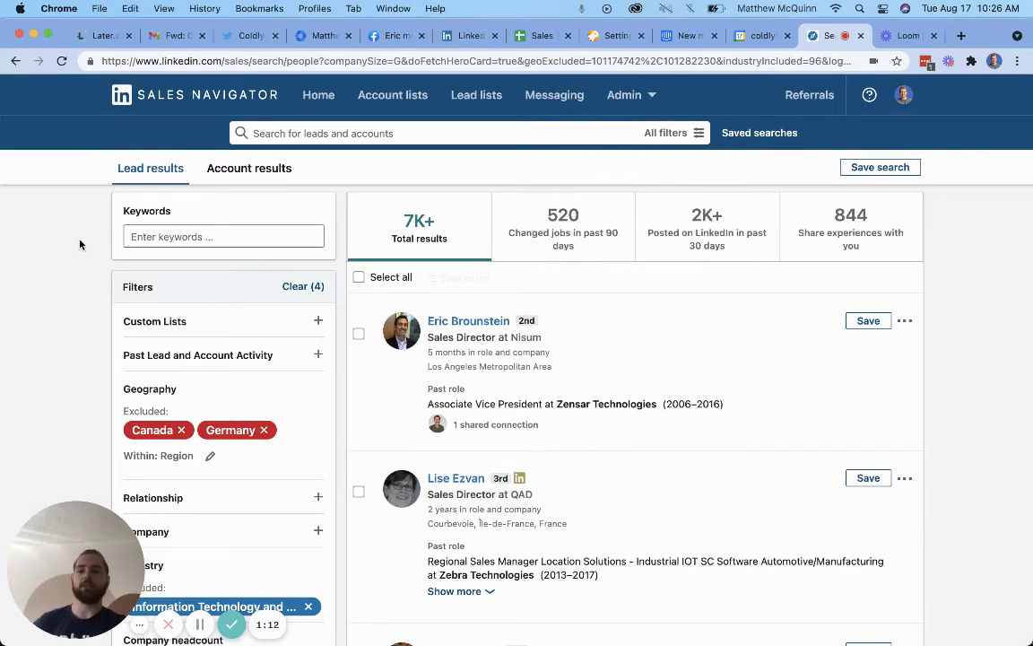
pyautogui.click(183, 236)
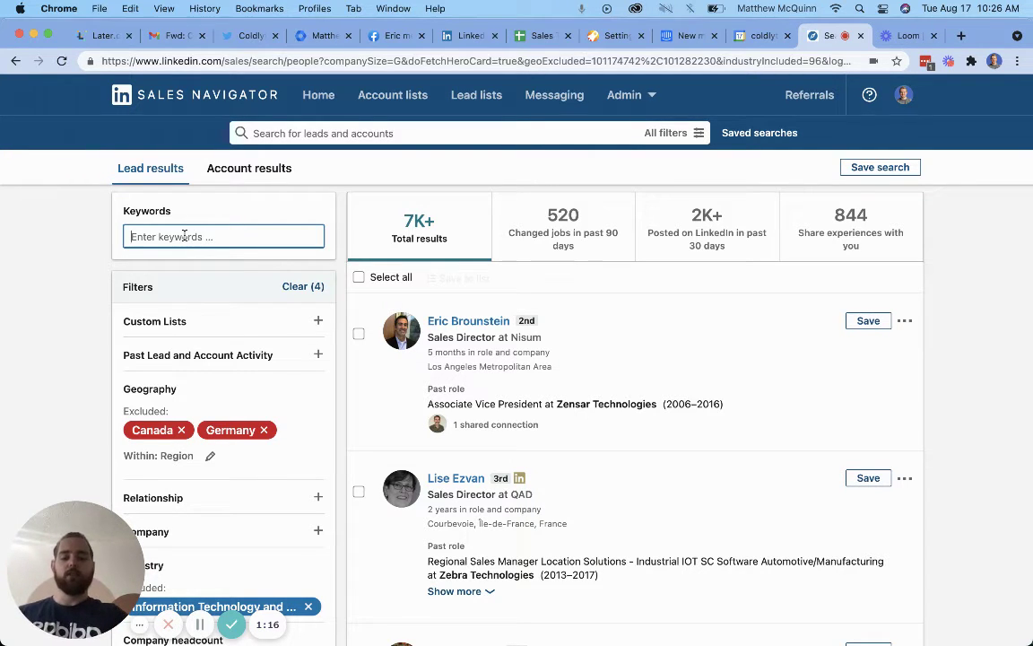
pyautogui.write('-SAP')
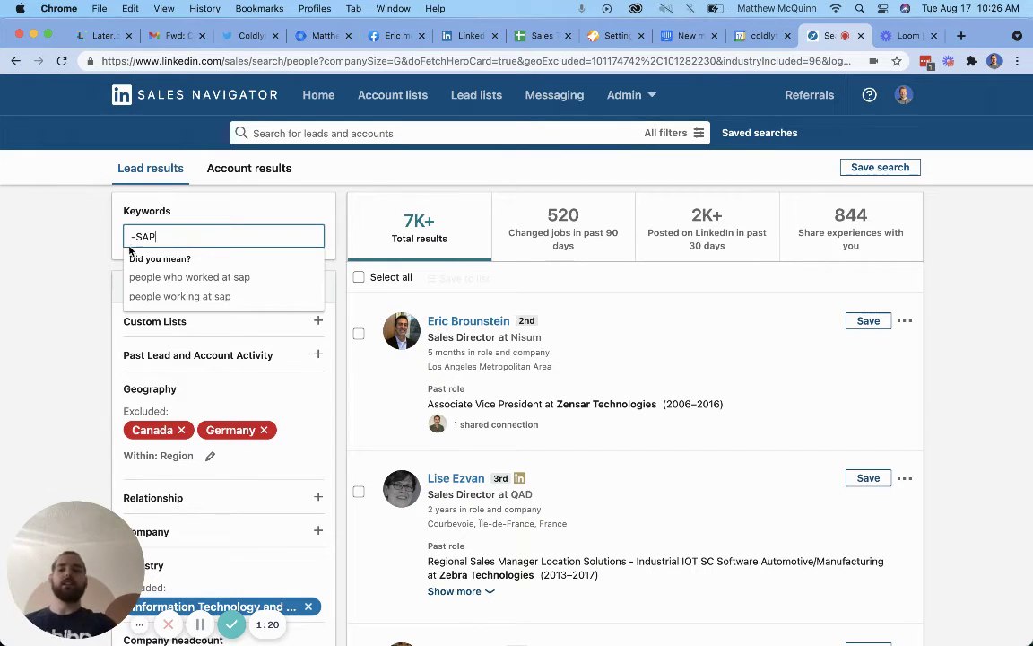
pyautogui.moveTo(135, 238); pyautogui.dragTo(126, 236)
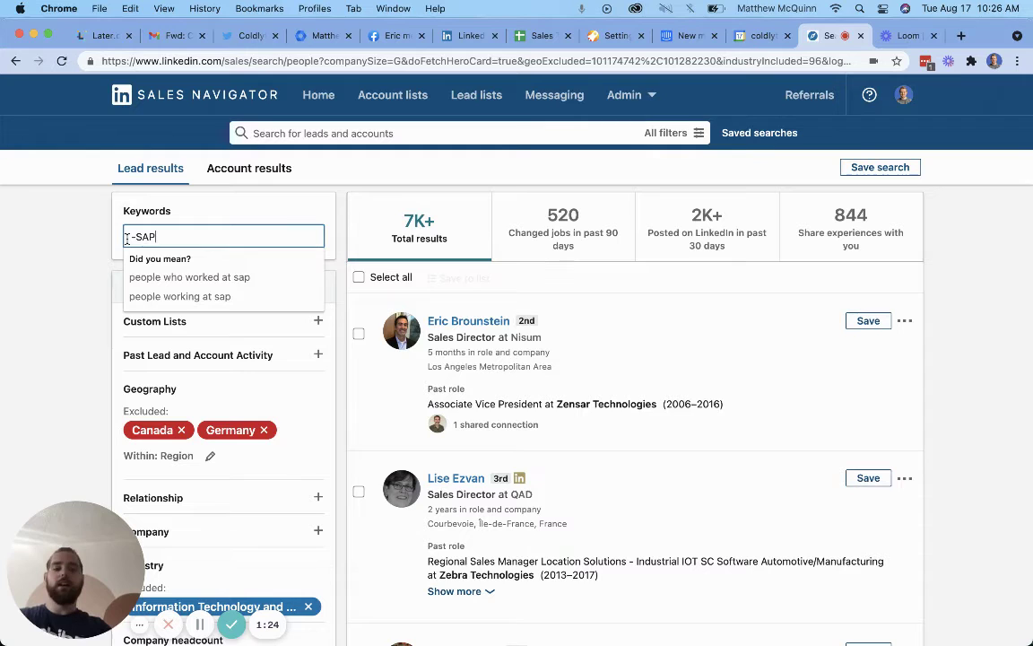
pyautogui.press('Return')
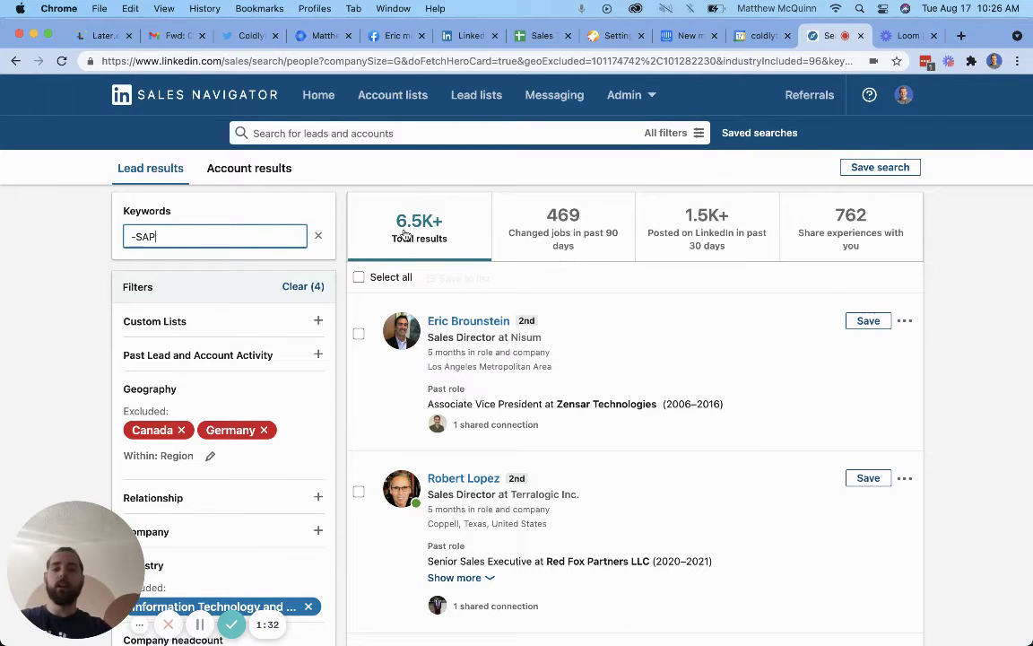
pyautogui.scroll(-10, 693, 557)
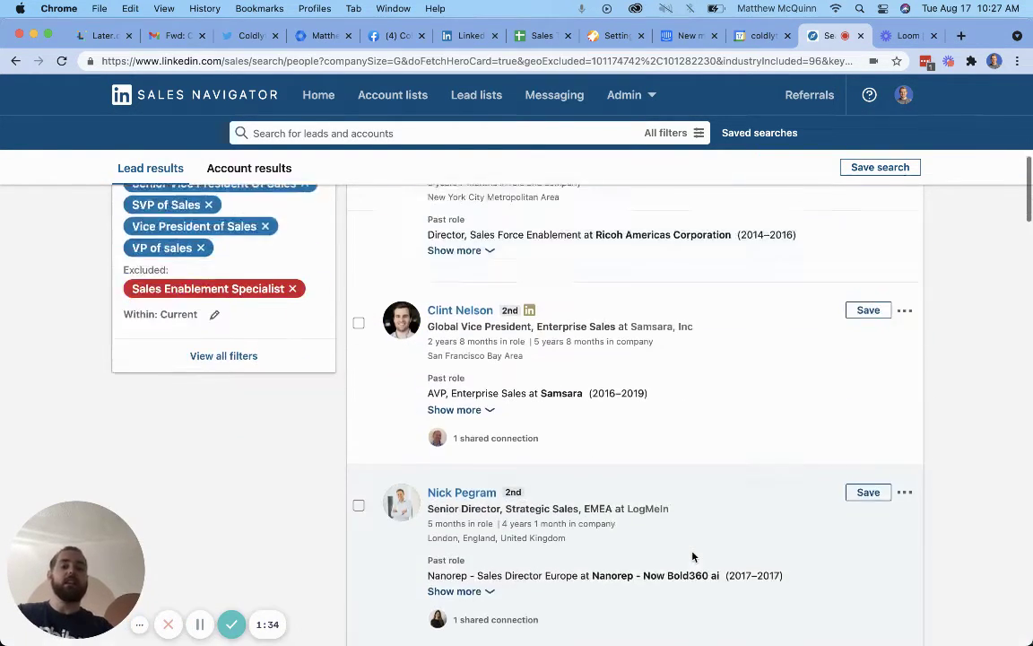
pyautogui.scroll(-4, 692, 557)
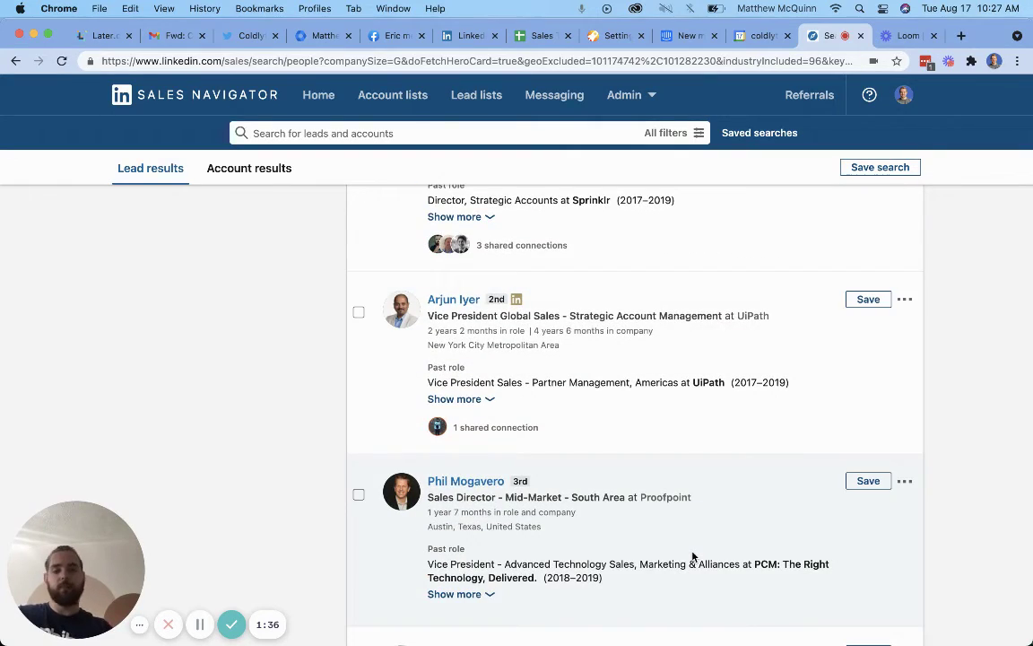
pyautogui.scroll(-2, 692, 557)
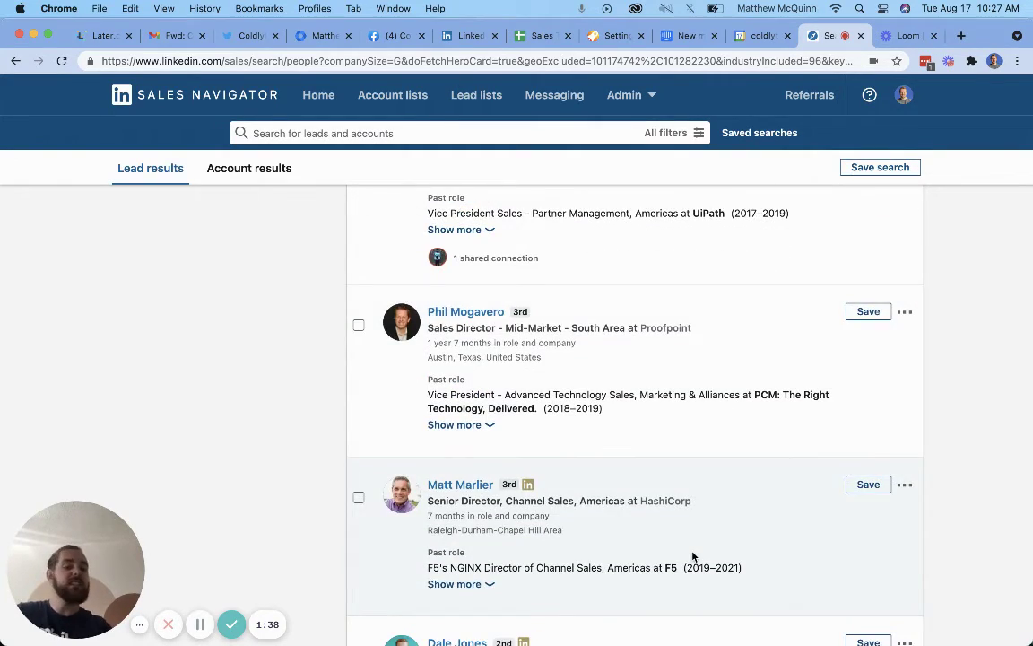
pyautogui.scroll(-8, 692, 557)
pyautogui.scroll(3, 693, 557)
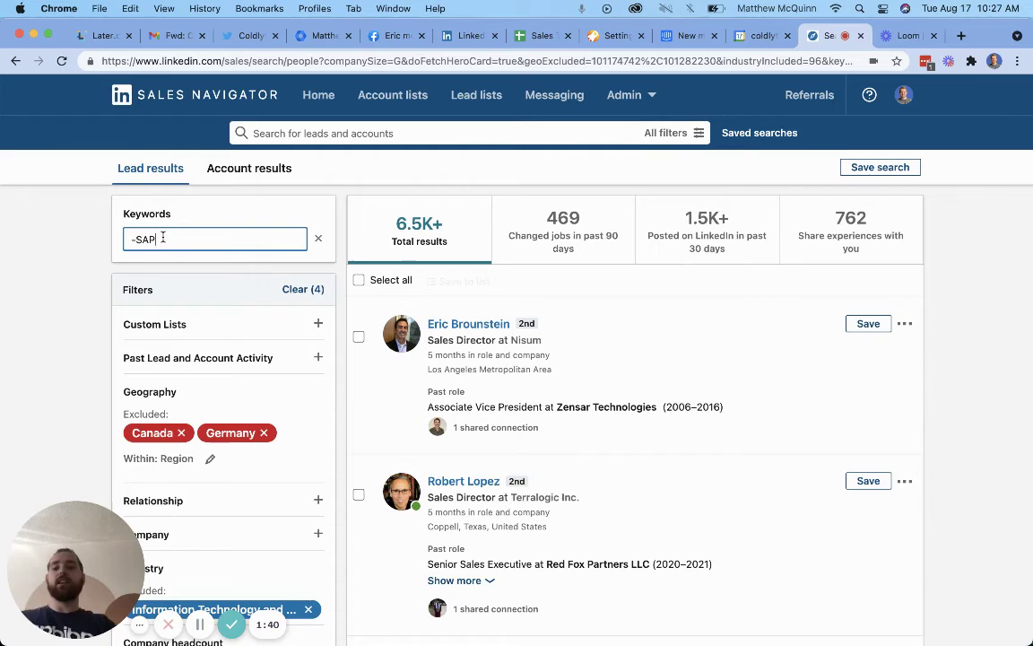
# - Add -Salesforce after -SAP in the keywords and rerun the search, giving 4.5K+ results
pyautogui.moveTo(162, 238); pyautogui.dragTo(122, 238)
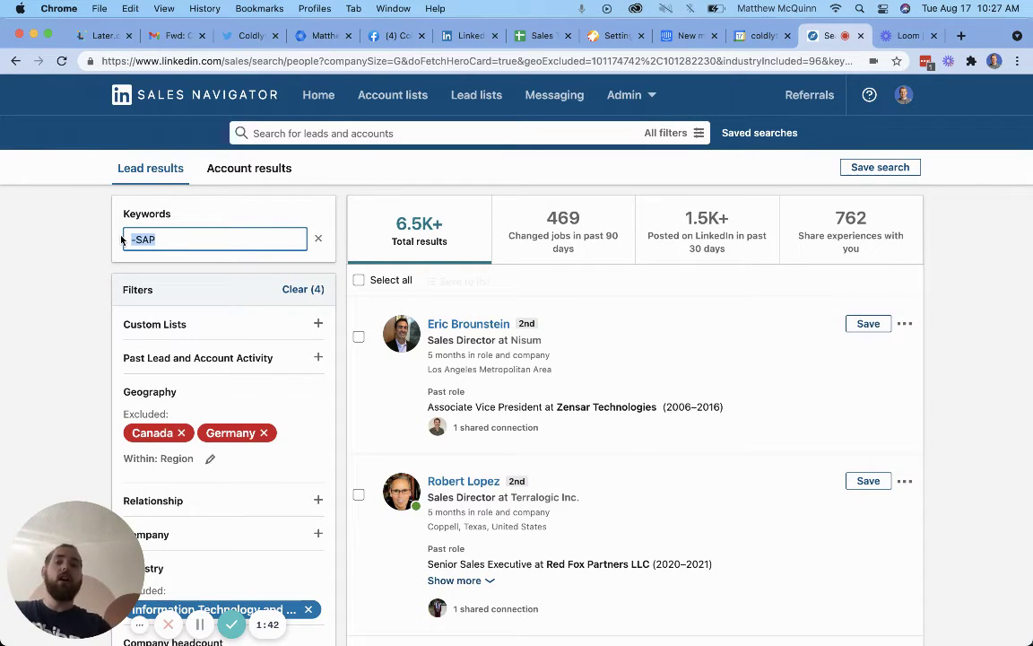
pyautogui.press('Right')
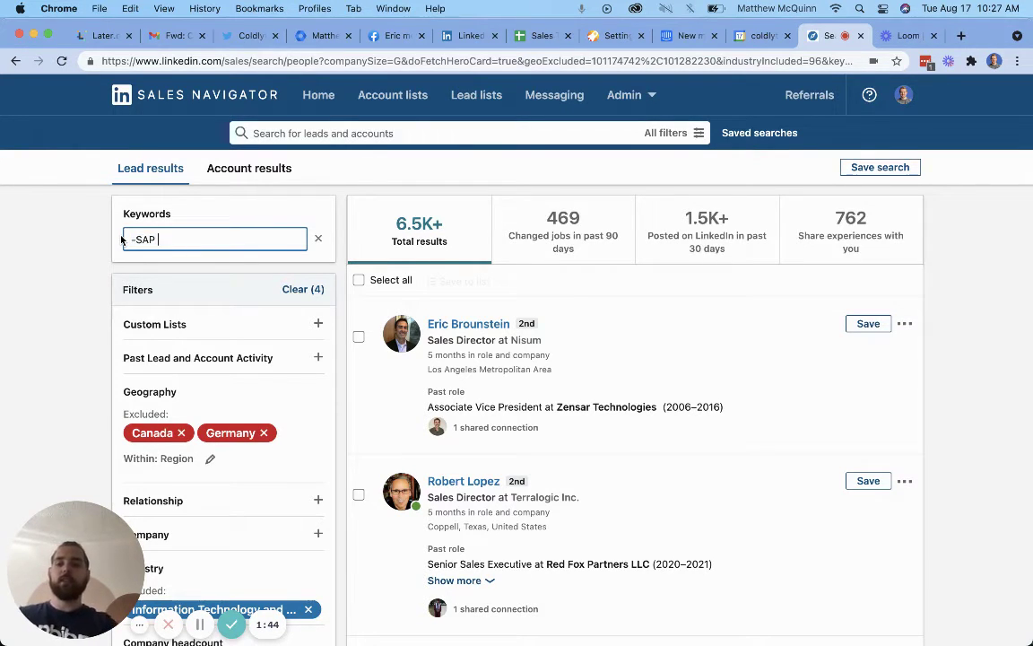
pyautogui.write('-Sal')
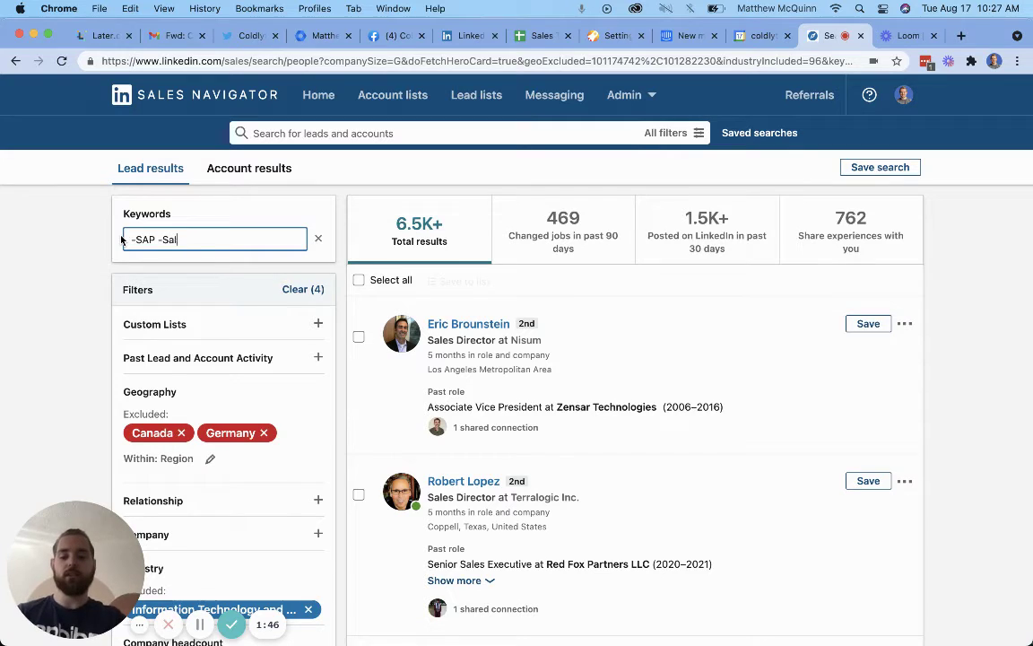
pyautogui.write('esforce')
pyautogui.press('Return')
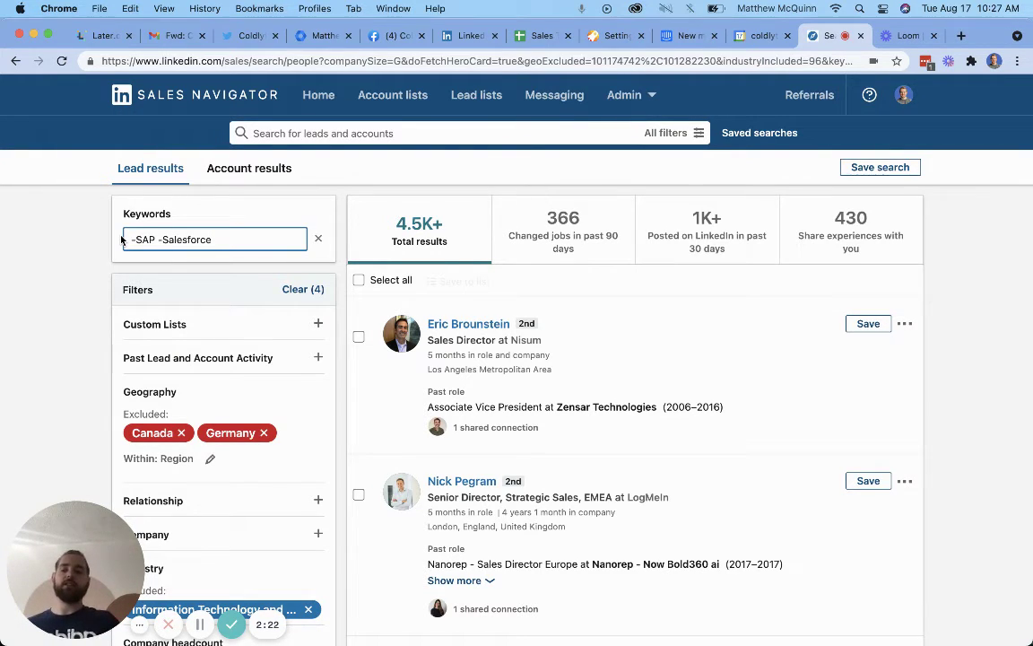
# - Check 'operations' and 'enablement' in the Exclude note, then scroll Sales Navigator to the Title filter
pyautogui.moveTo(532, 619)
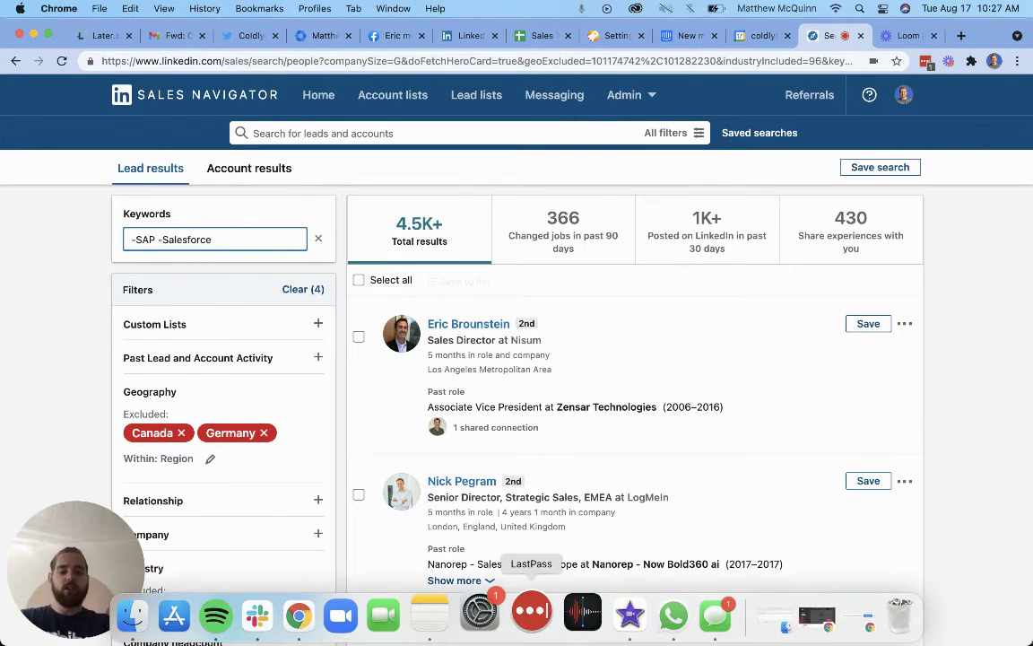
pyautogui.click(430, 615)
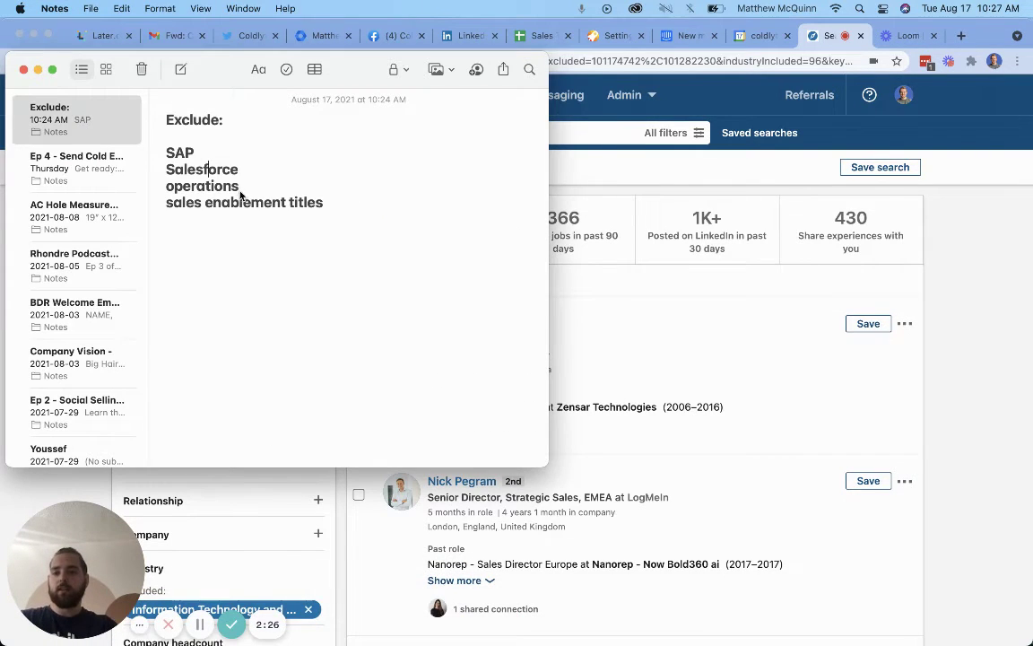
pyautogui.doubleClick(205, 189)
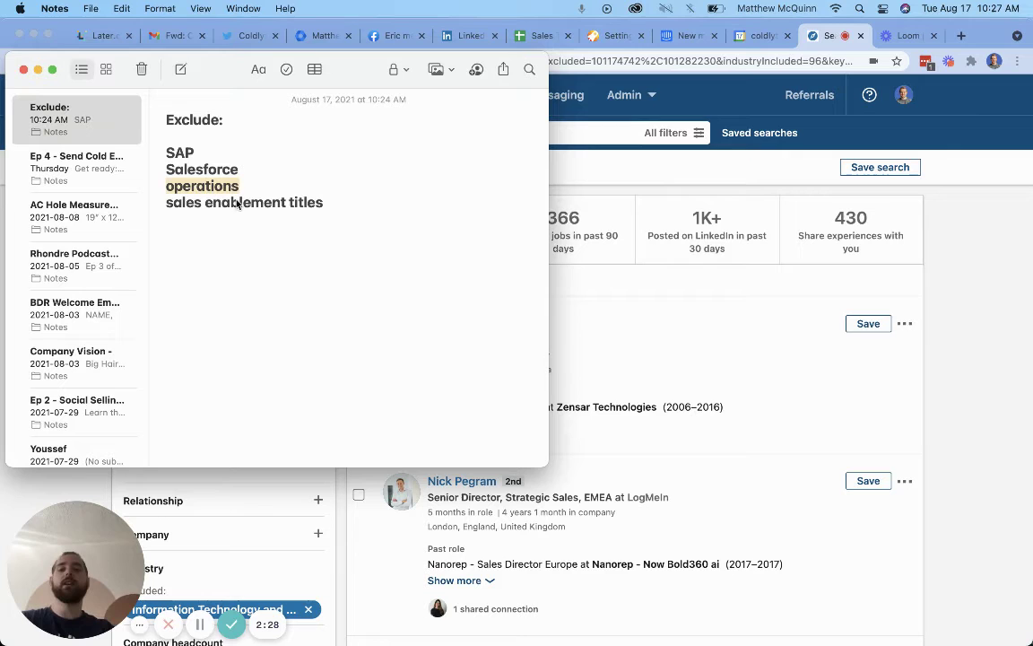
pyautogui.click(239, 204)
pyautogui.doubleClick(239, 203)
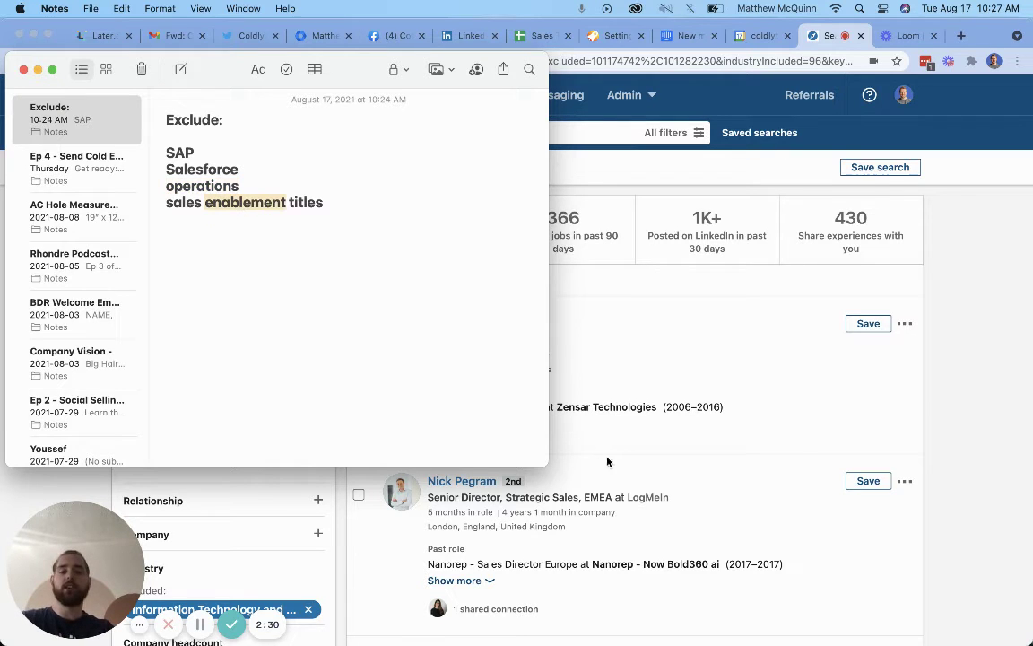
pyautogui.click(715, 338)
pyautogui.scroll(-10, 265, 420)
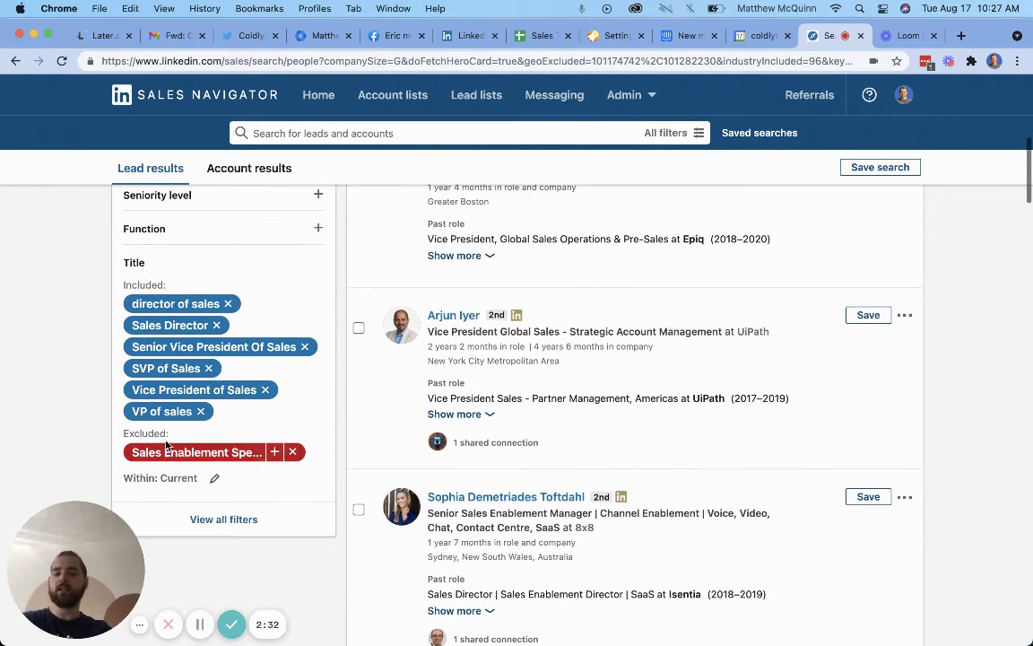
pyautogui.click(275, 453)
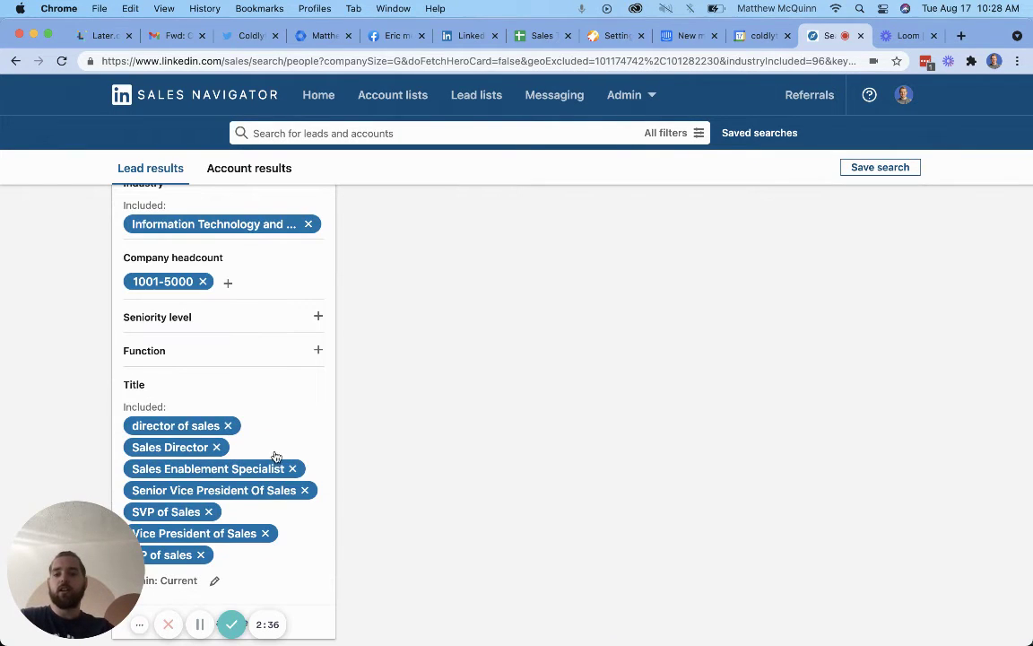
pyautogui.moveTo(274, 473)
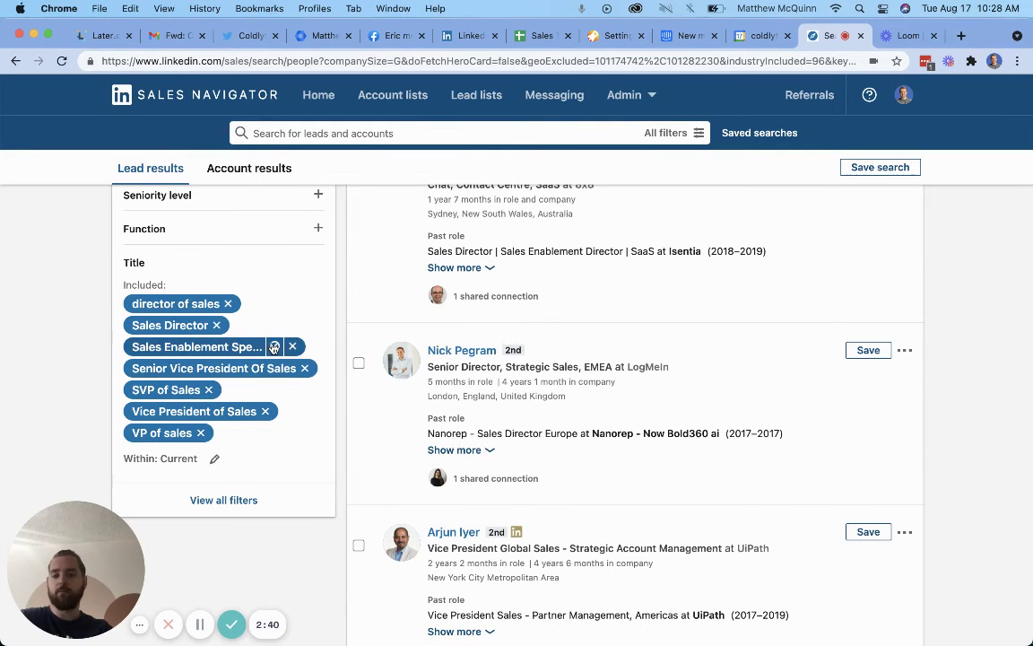
pyautogui.click(275, 347)
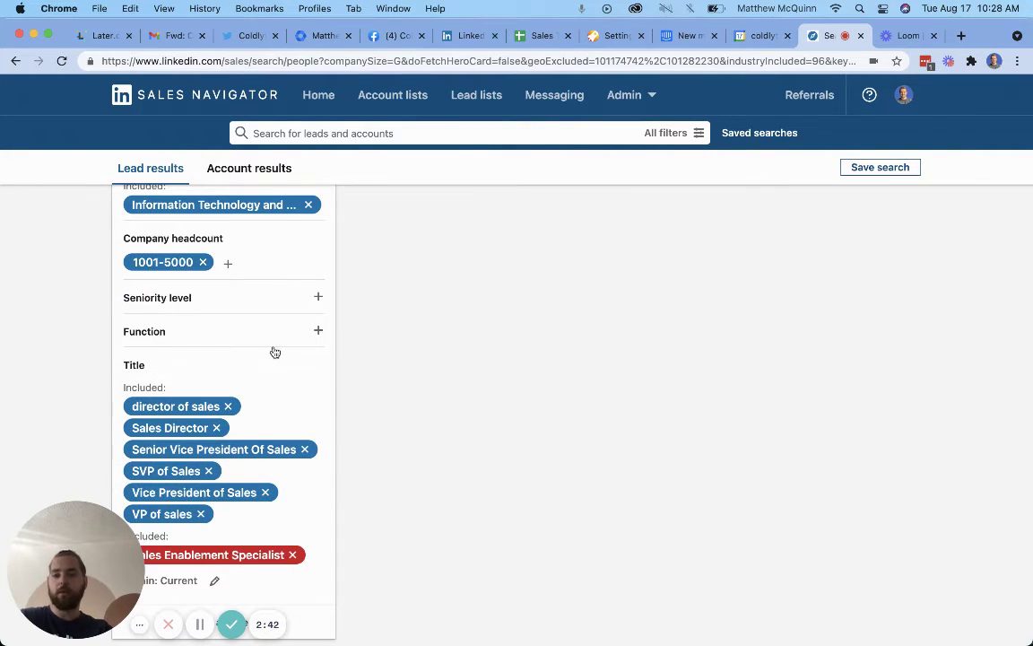
pyautogui.moveTo(260, 555)
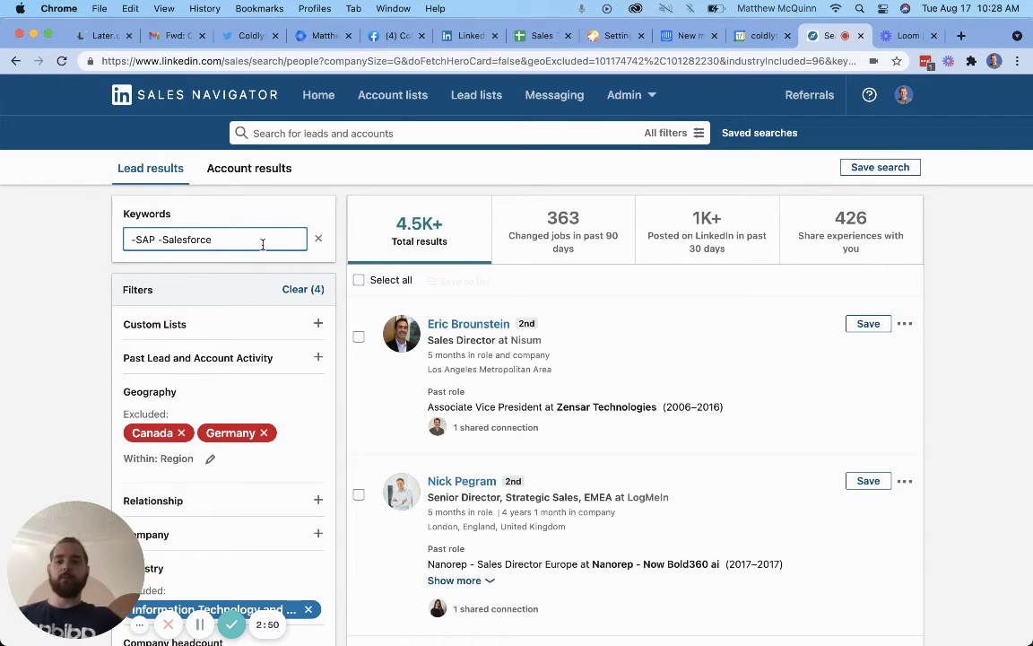
# - Add -"sales enablement" to the keywords and rerun the search, cutting results to 4K+
pyautogui.write('-')
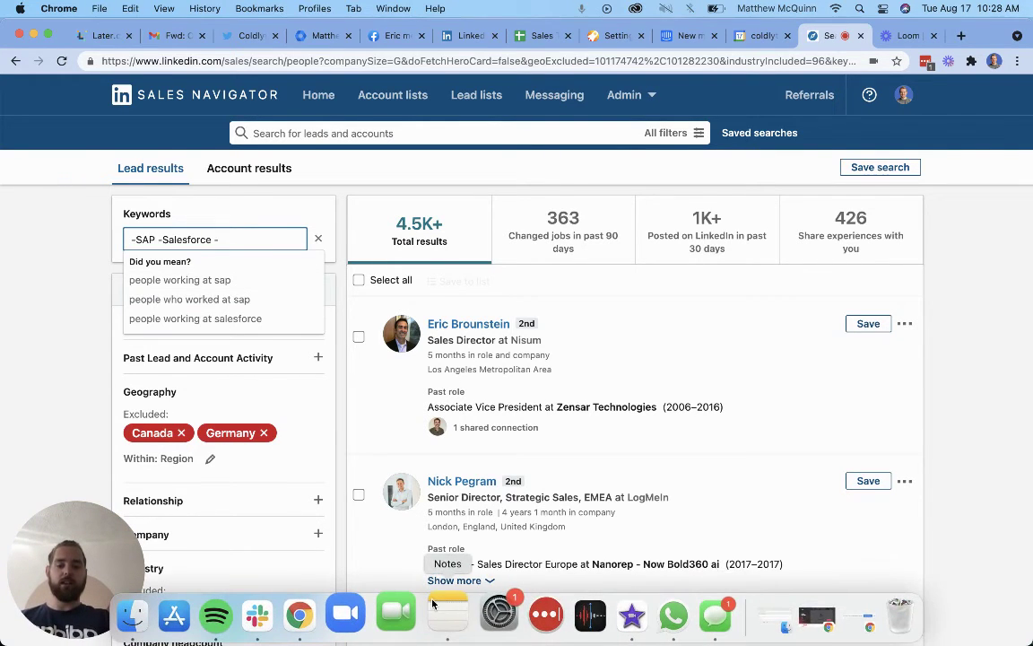
pyautogui.click(432, 606)
pyautogui.click(505, 542)
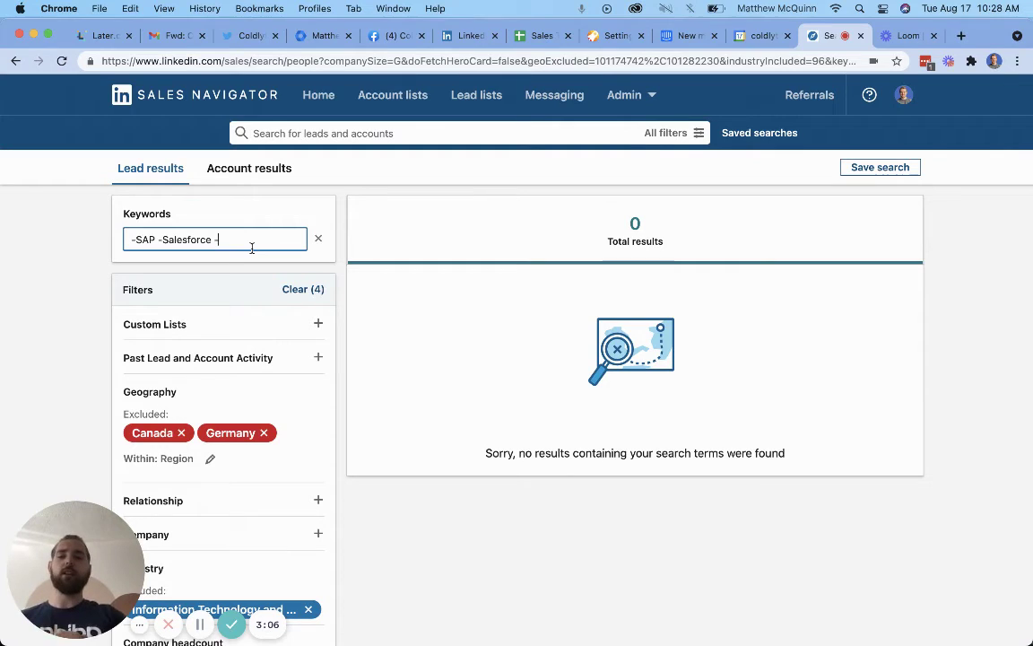
pyautogui.write('"sales')
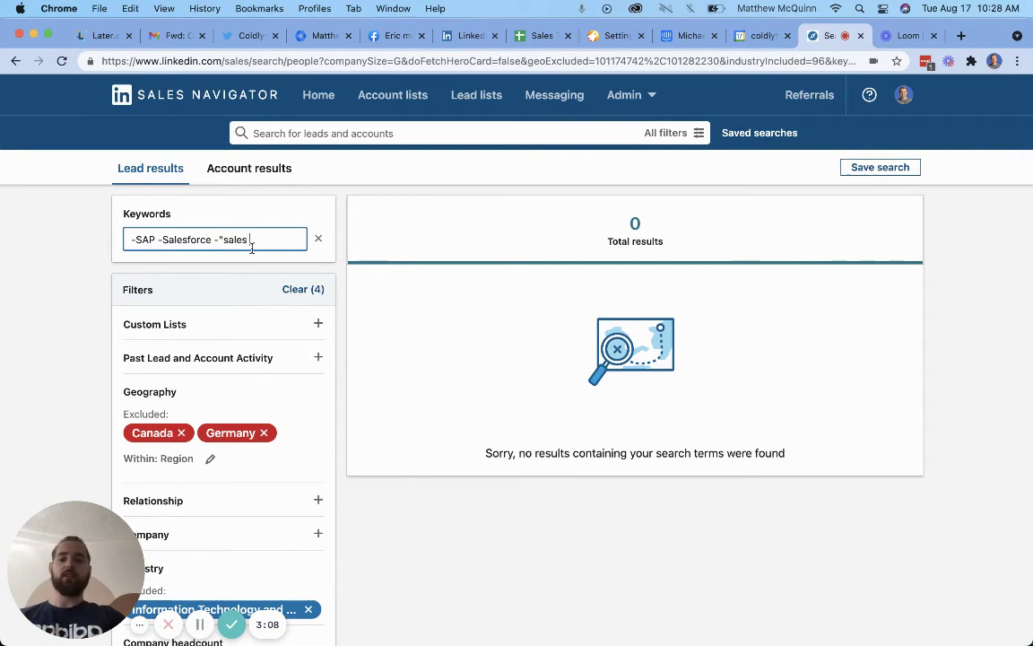
pyautogui.write(' enabl')
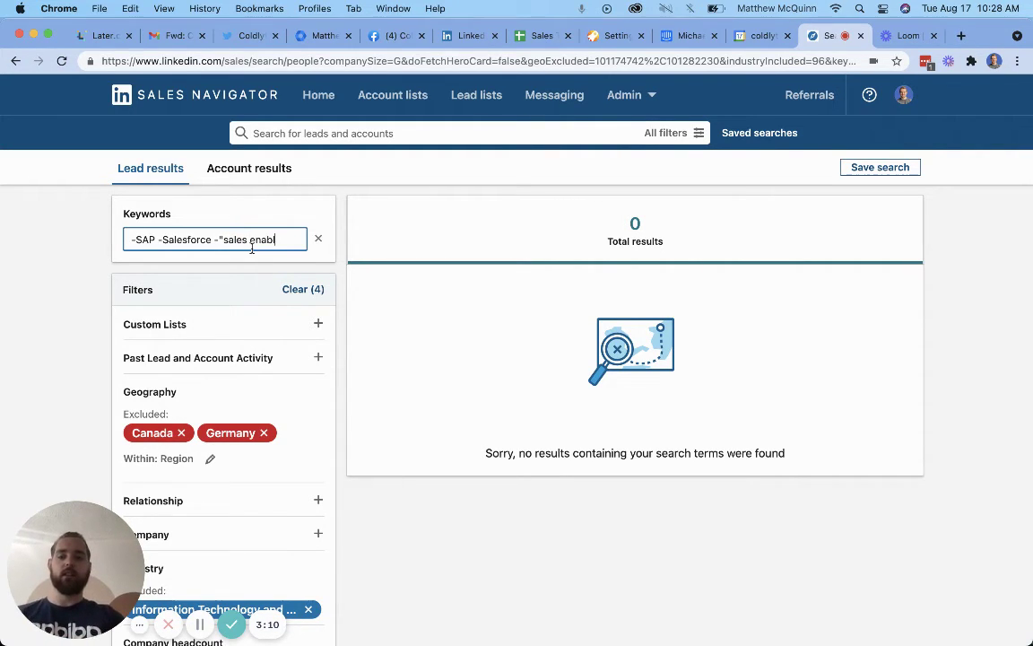
pyautogui.write('ement"')
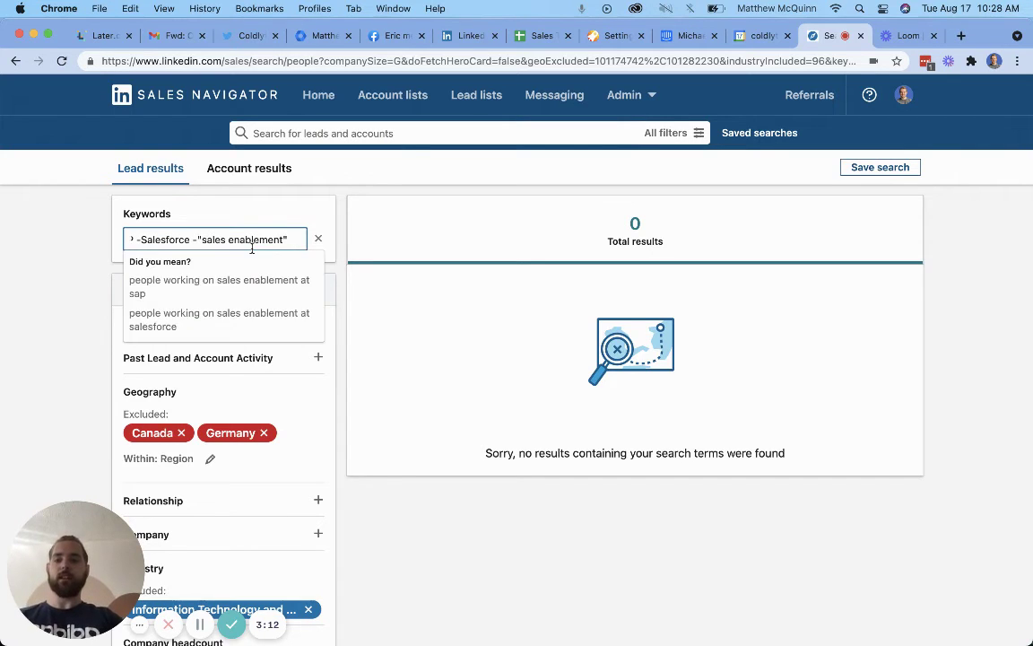
pyautogui.press('Return')
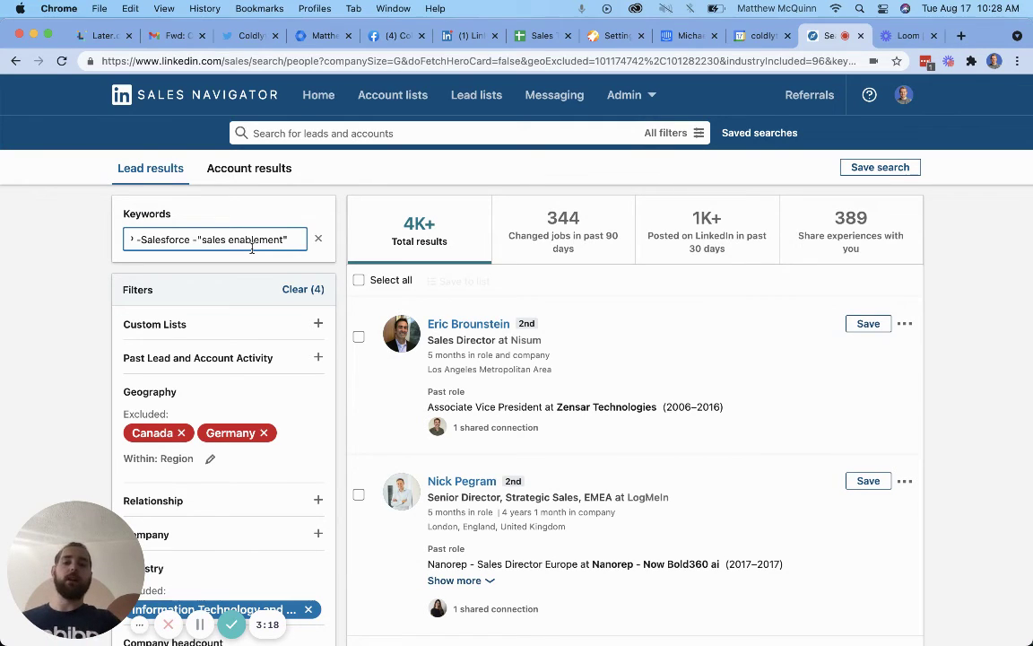
pyautogui.press('BackSpace')
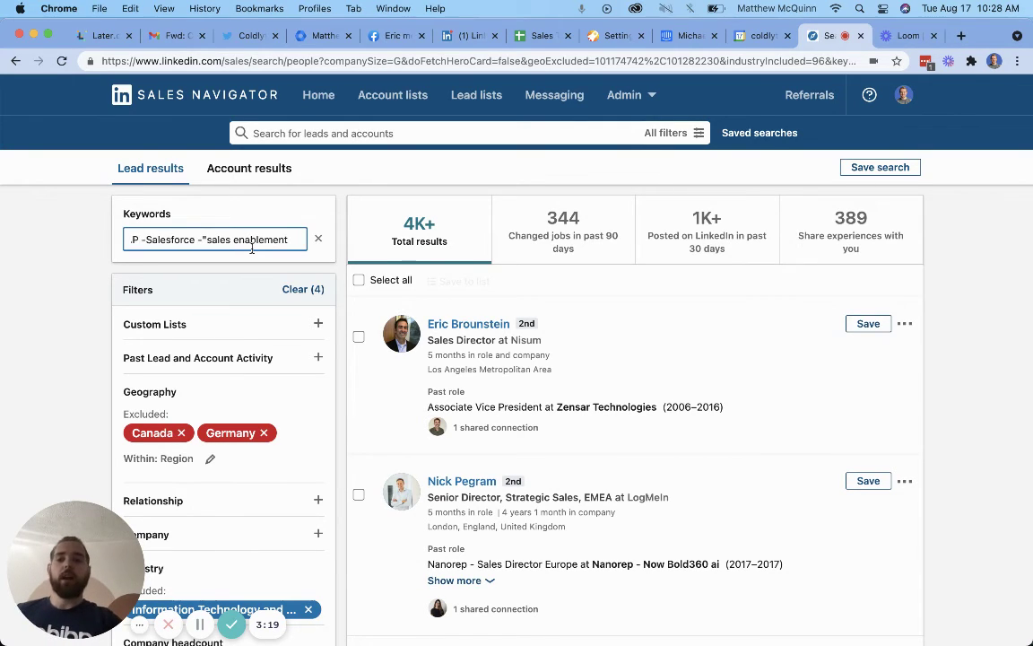
pyautogui.click(205, 240)
pyautogui.press('BackSpace')
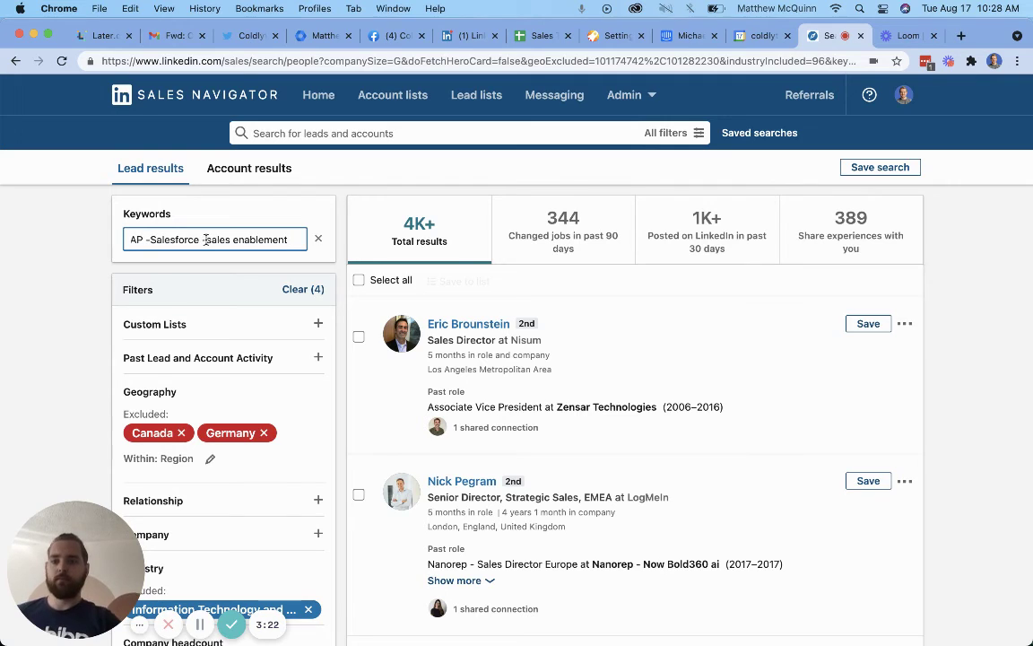
pyautogui.press('Return')
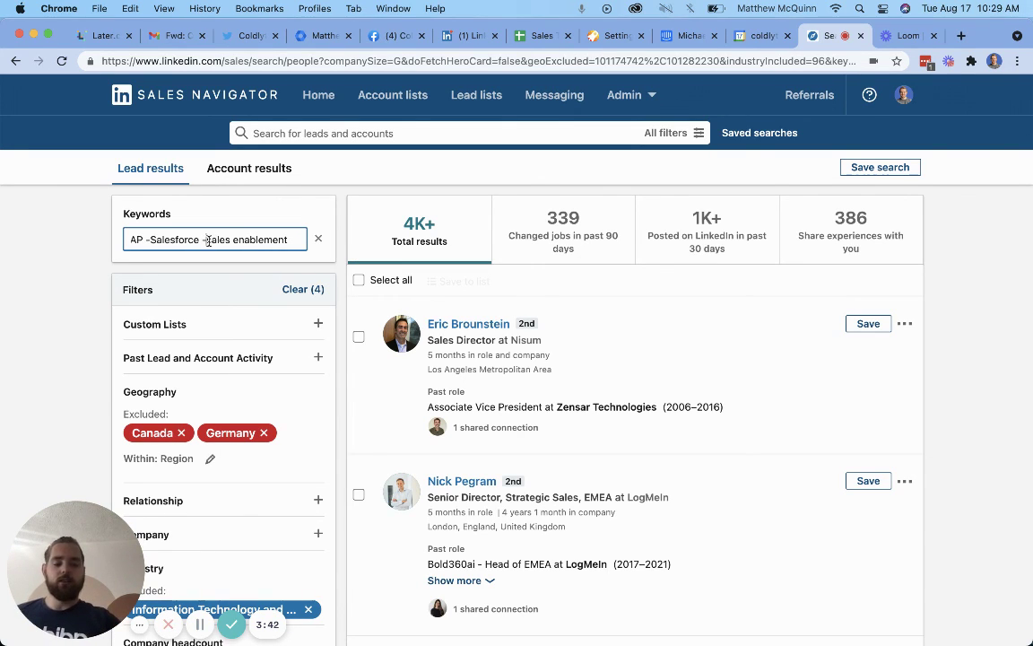
pyautogui.click(208, 240)
pyautogui.write('"')
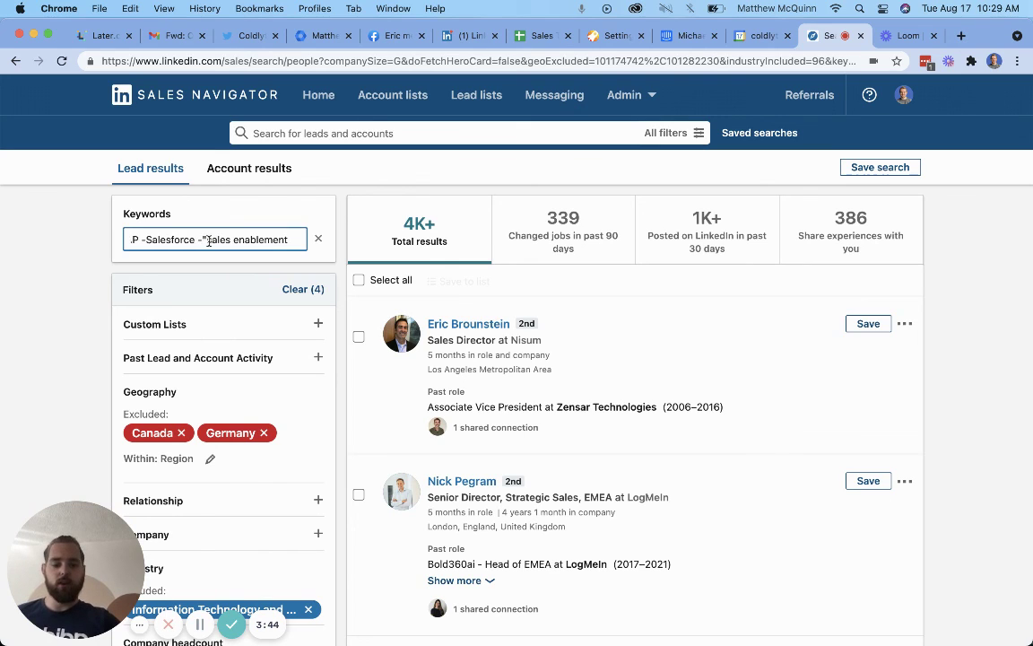
pyautogui.press('super+Right')
pyautogui.write('"')
pyautogui.press('Return')
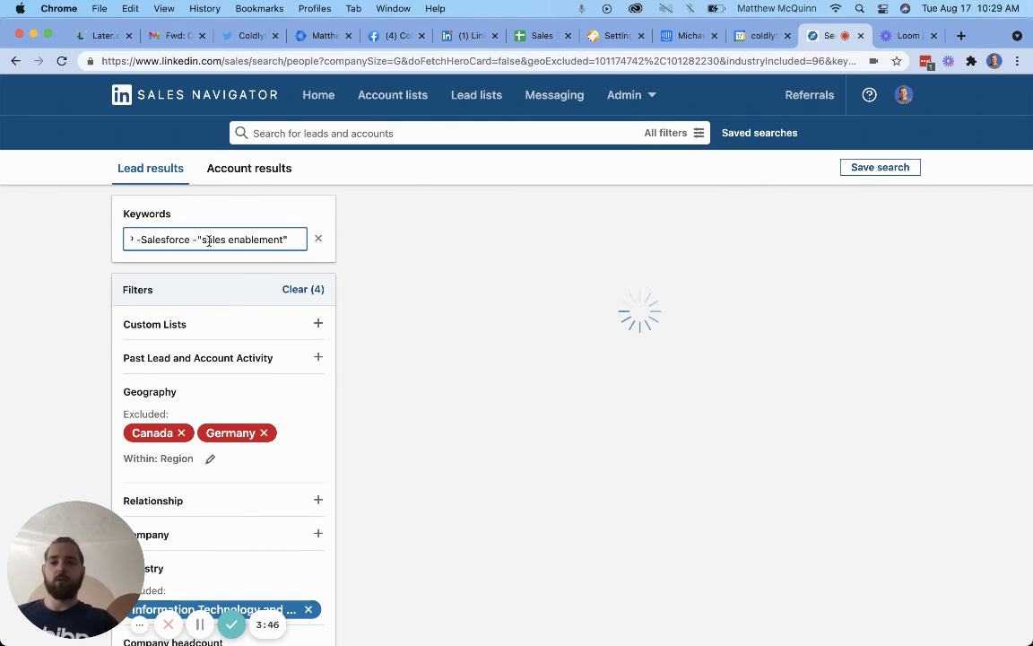